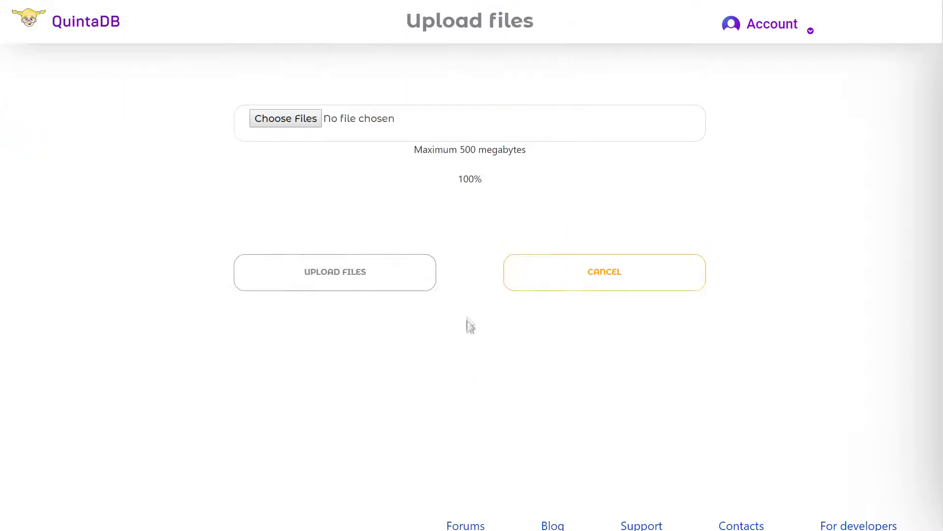
- Finish the upload, then grant the team member Files access with upload and delete rights
{"action": "left_click", "coordinate": [410, 441]}
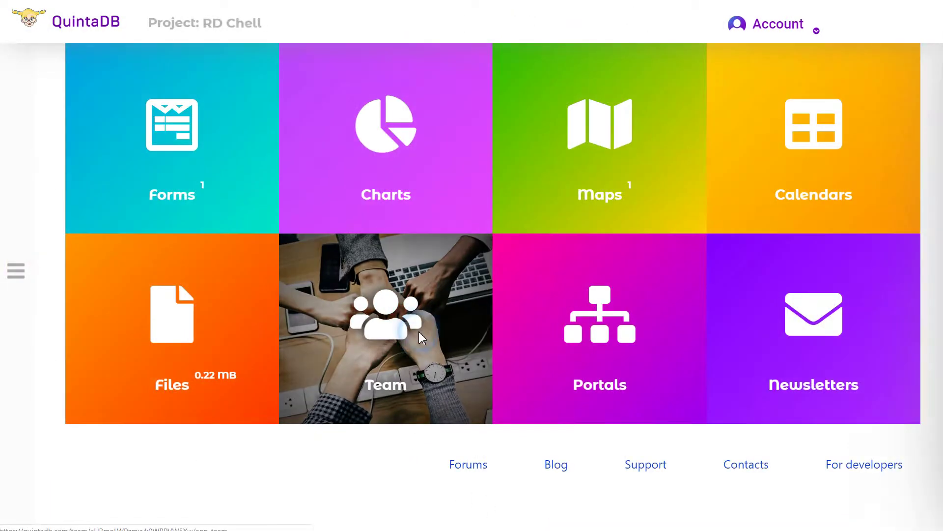
{"action": "left_click", "coordinate": [419, 331]}
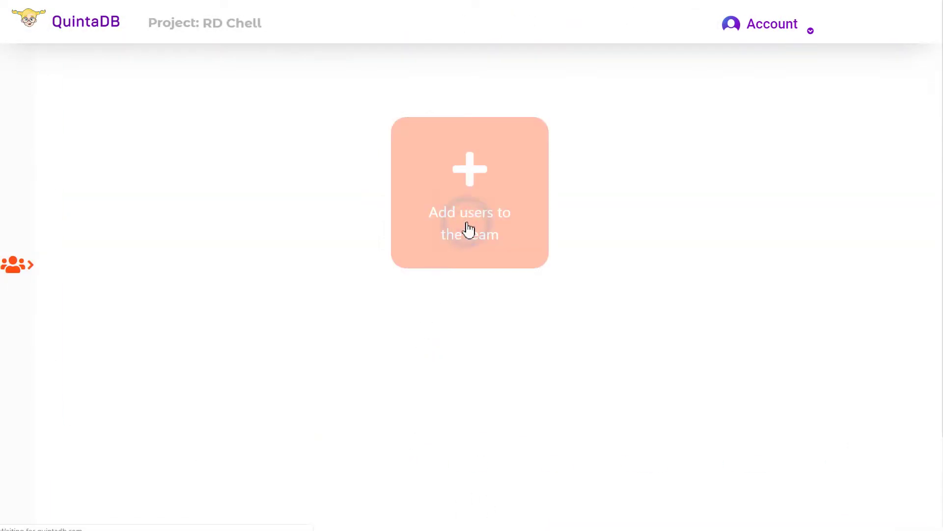
{"action": "scroll", "coordinate": [469, 229], "scroll_direction": "down", "scroll_amount": 10}
{"action": "left_click", "coordinate": [435, 304]}
{"action": "left_click", "coordinate": [388, 352]}
{"action": "left_click", "coordinate": [388, 371]}
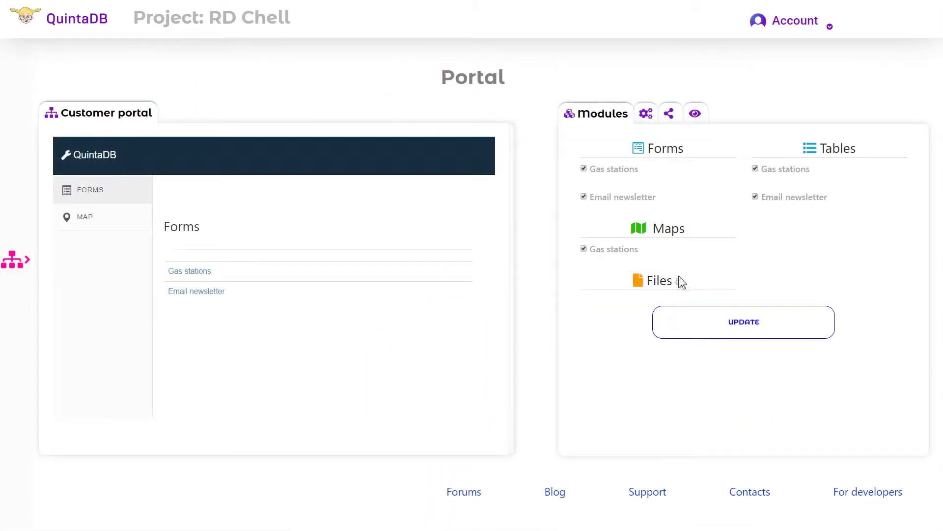
- Save the portal with the Files module included and return to the projects list
{"action": "left_click", "coordinate": [705, 320]}
{"action": "left_click", "coordinate": [104, 246]}
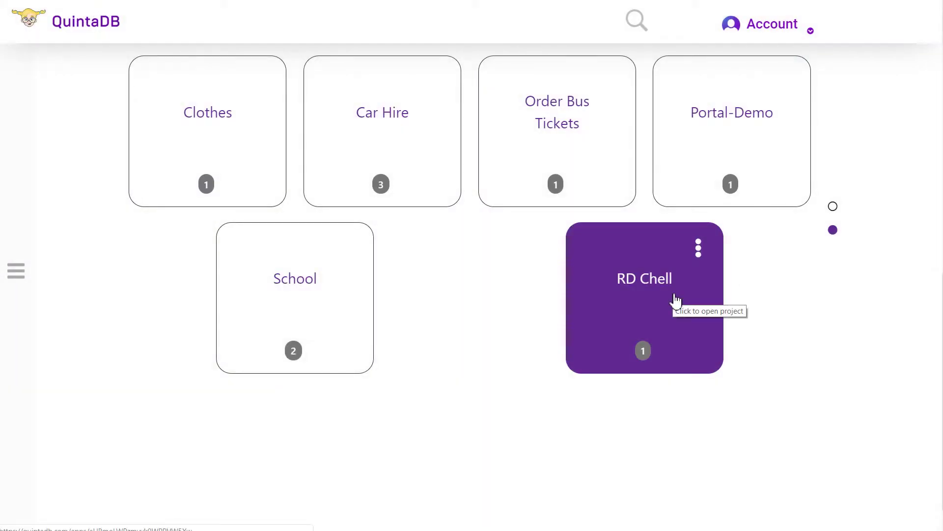
- Upload all six invoice PNGs into the RD Chell project's Files module
{"action": "left_click", "coordinate": [676, 300]}
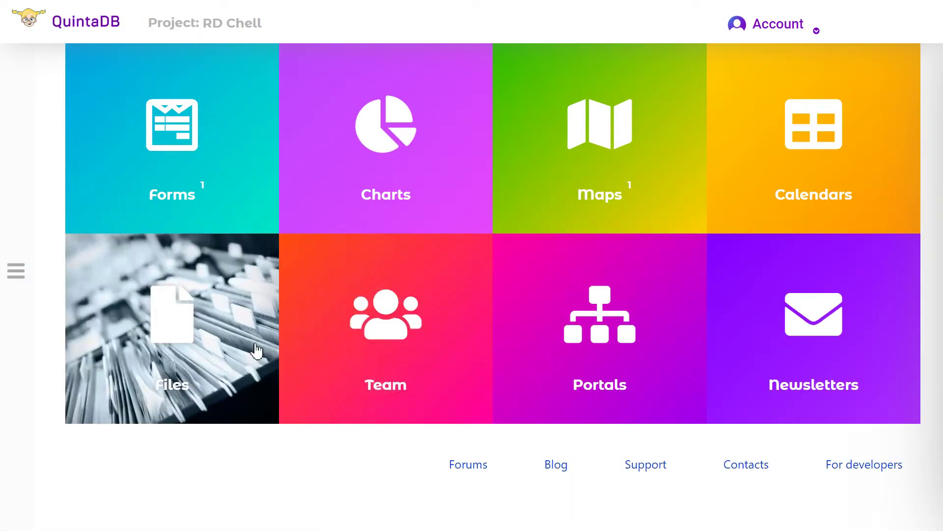
{"action": "left_click", "coordinate": [255, 343]}
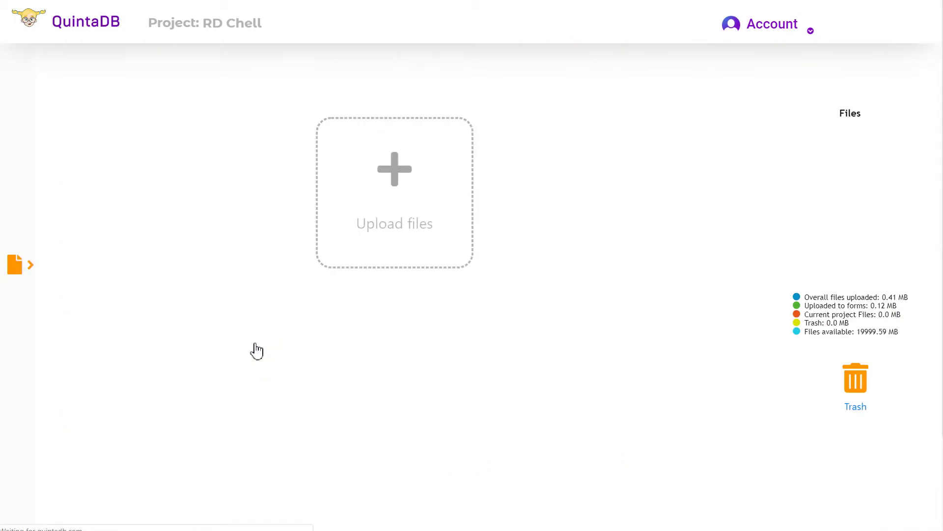
{"action": "left_click", "coordinate": [406, 189]}
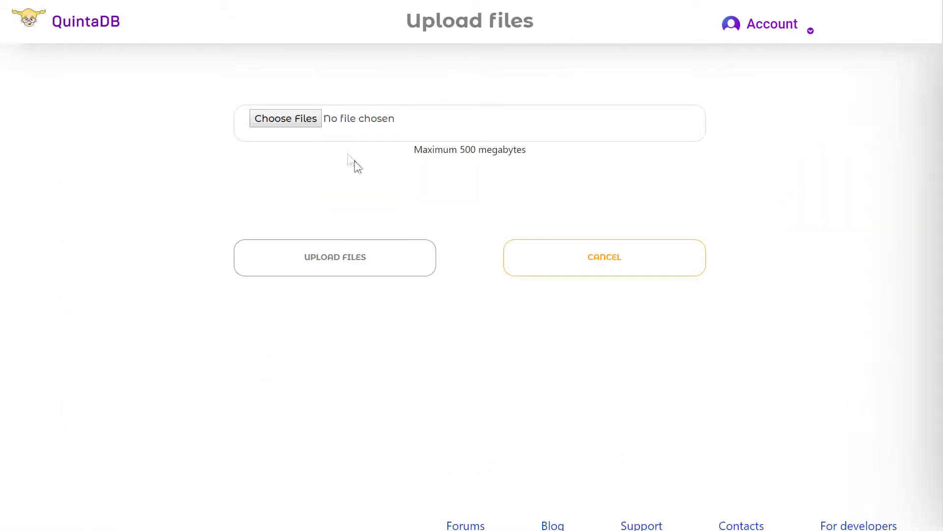
{"action": "left_click", "coordinate": [317, 128]}
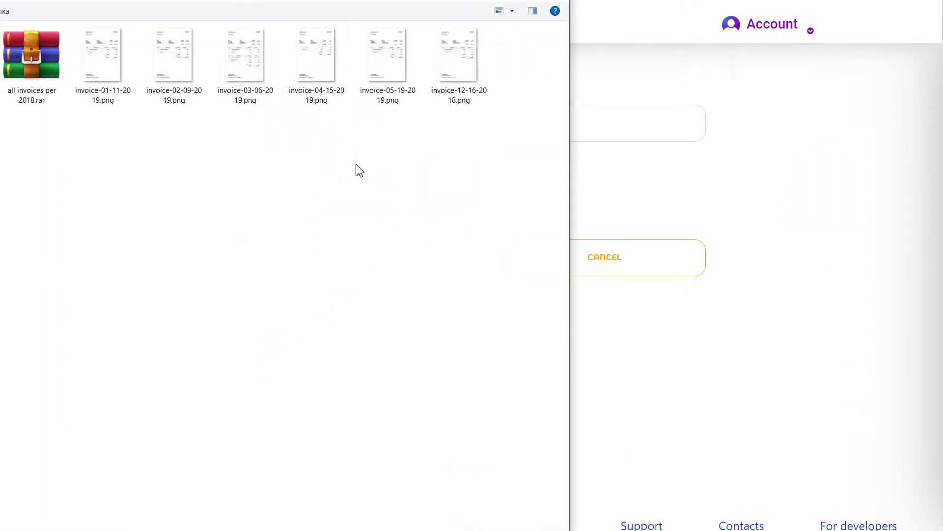
{"action": "left_click_drag", "start_coordinate": [36, 137], "coordinate": [474, 65]}
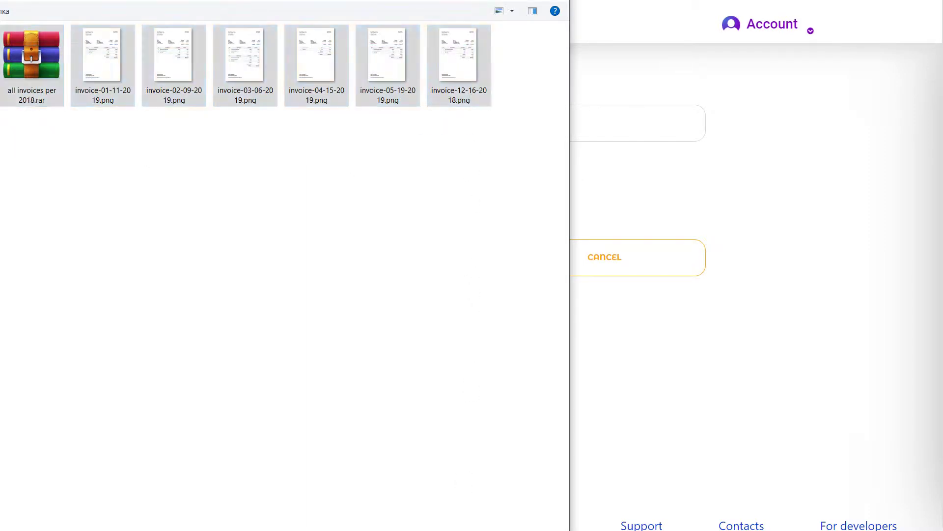
{"action": "key", "text": "Return"}
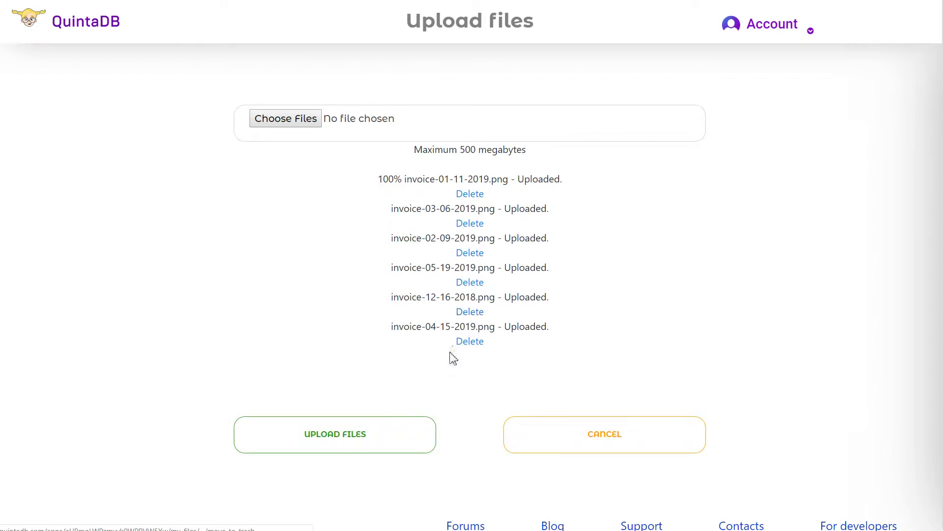
{"action": "left_click", "coordinate": [413, 442]}
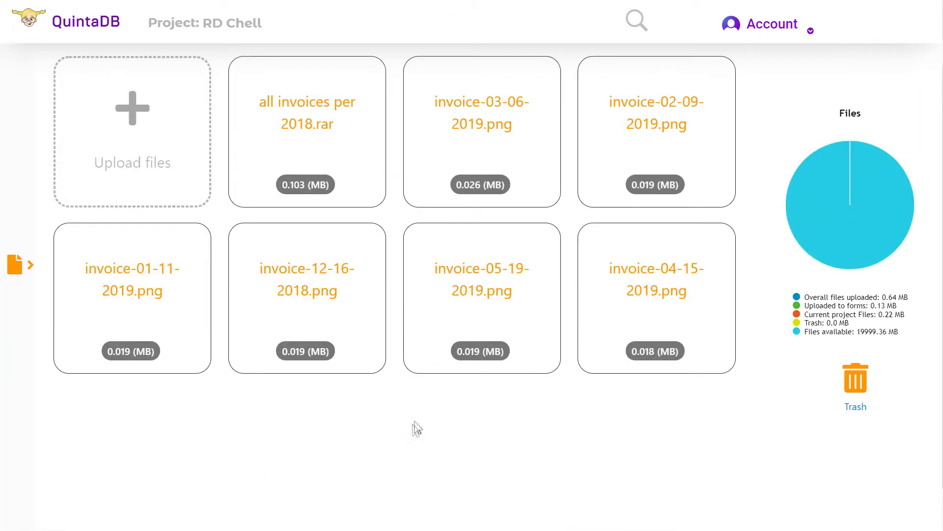
{"action": "mouse_move", "coordinate": [307, 298]}
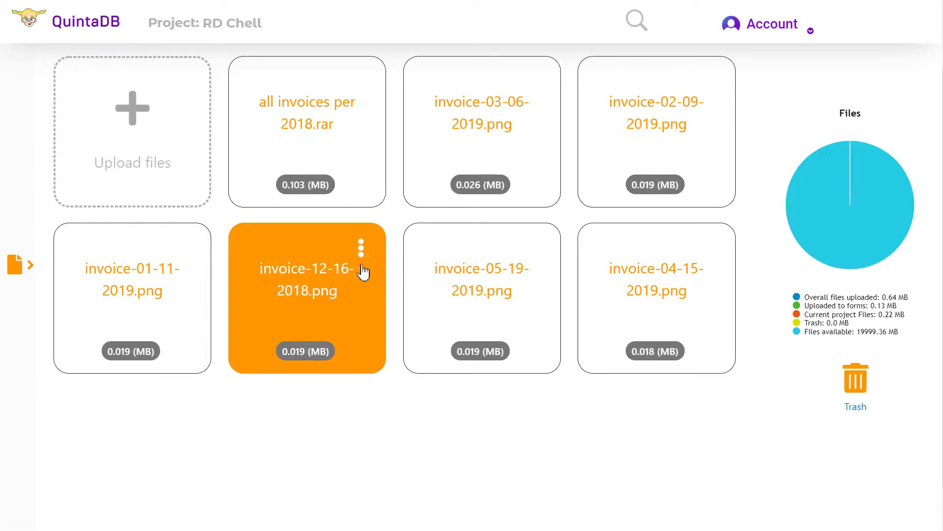
- Download invoice-12-16-2018.png from its tile options
{"action": "left_click", "coordinate": [362, 245]}
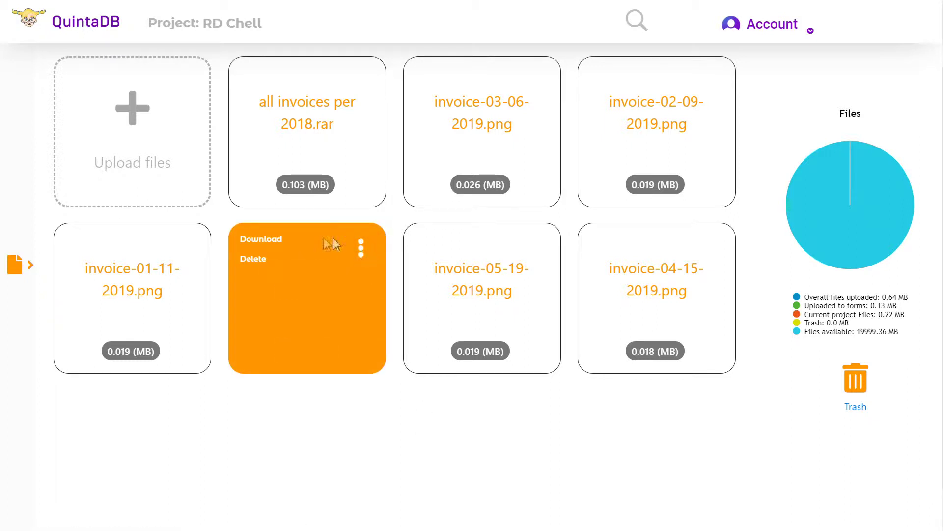
{"action": "left_click", "coordinate": [261, 240]}
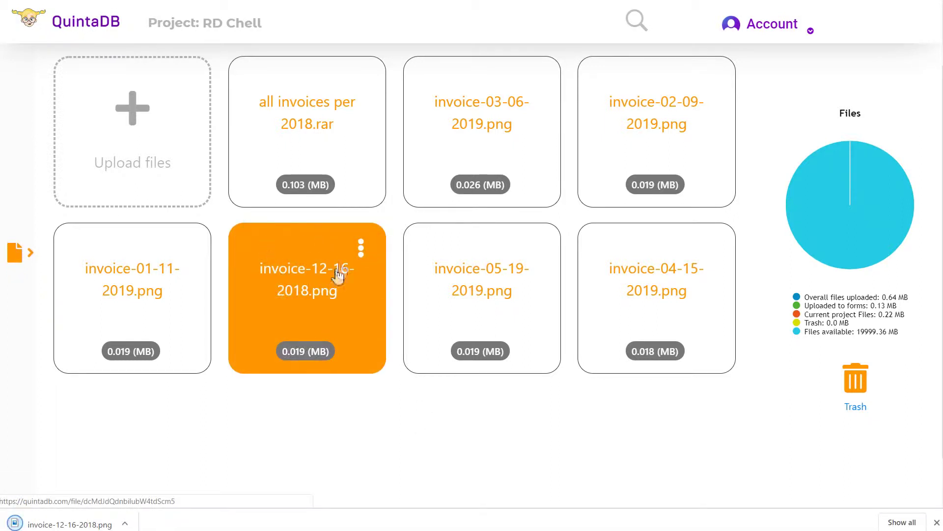
{"action": "left_click", "coordinate": [361, 249]}
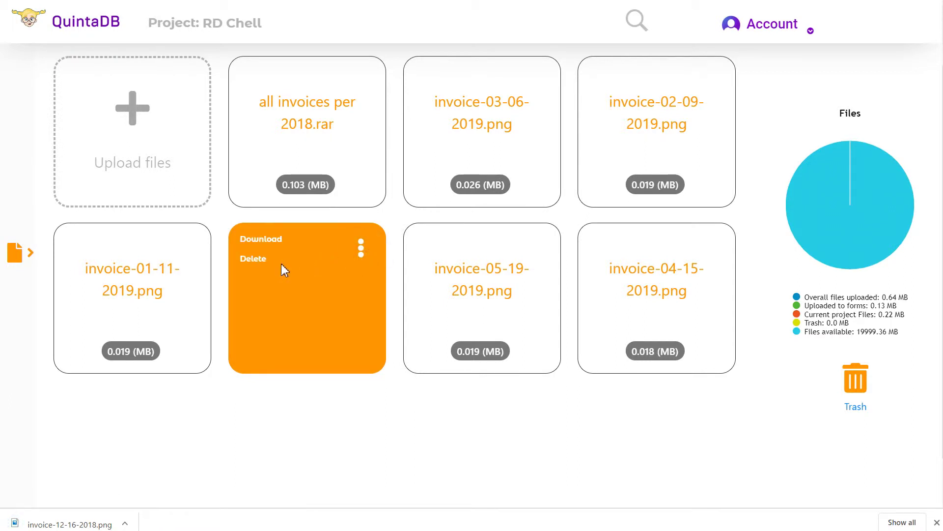
{"action": "left_click", "coordinate": [361, 249]}
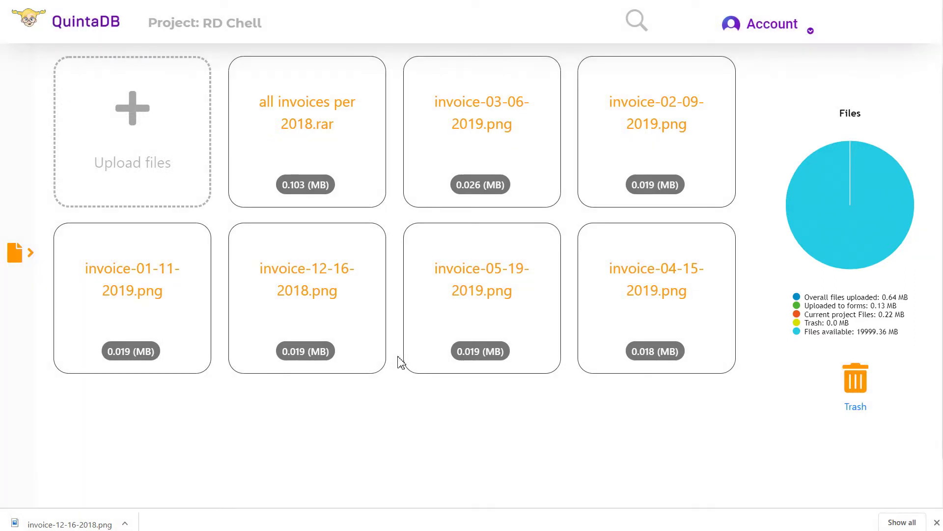
- Delete invoice-12-16-2018.png and confirm the deletion
{"action": "left_click", "coordinate": [364, 252]}
{"action": "left_click", "coordinate": [253, 262]}
{"action": "left_click", "coordinate": [531, 49]}
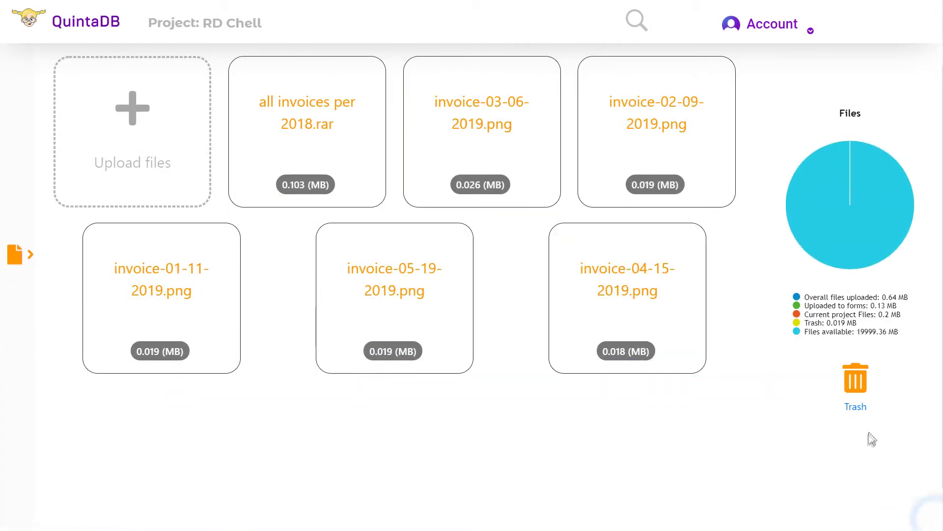
- Restore invoice-12-16-2018.png from the trash and return to the project files
{"action": "left_click", "coordinate": [857, 410]}
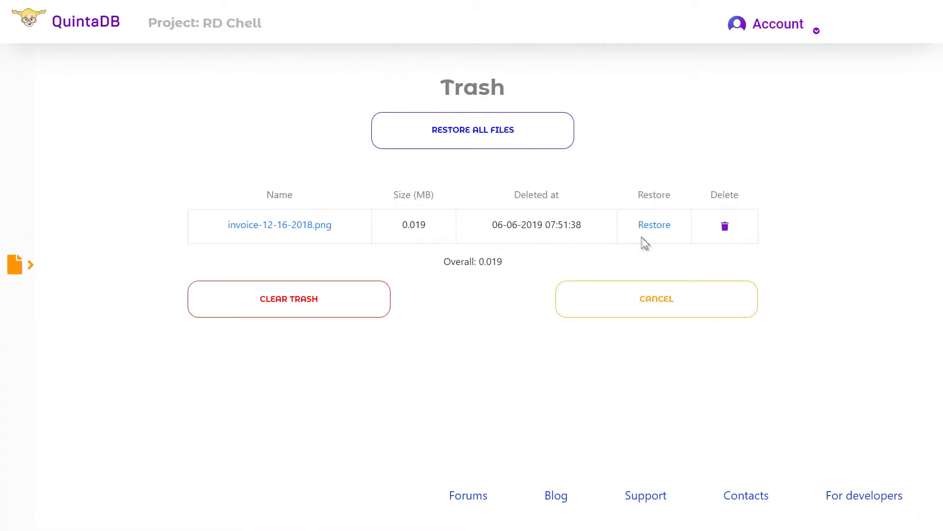
{"action": "left_click", "coordinate": [655, 225]}
{"action": "left_click", "coordinate": [527, 48]}
{"action": "left_click", "coordinate": [482, 158]}
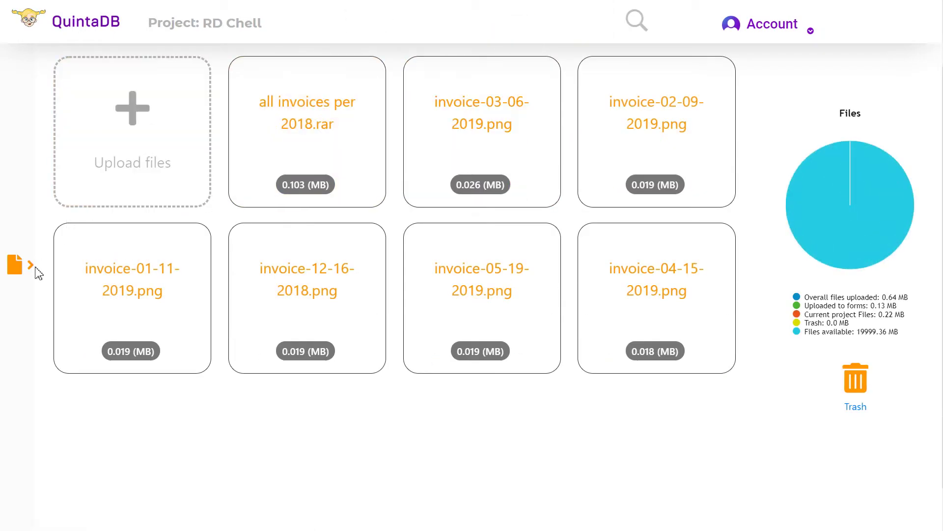
- Show the files as a list and sort them by Name
{"action": "left_click", "coordinate": [25, 267]}
{"action": "left_click", "coordinate": [133, 371]}
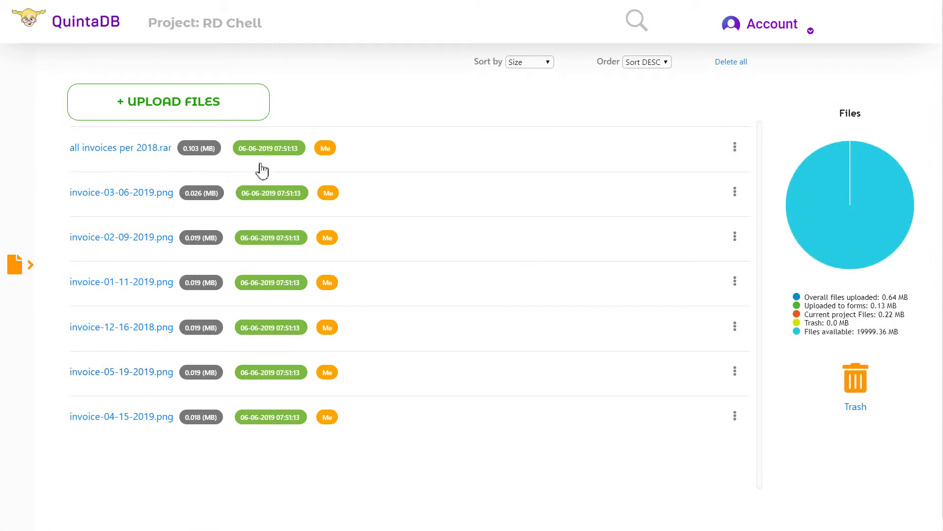
{"action": "left_click", "coordinate": [544, 62]}
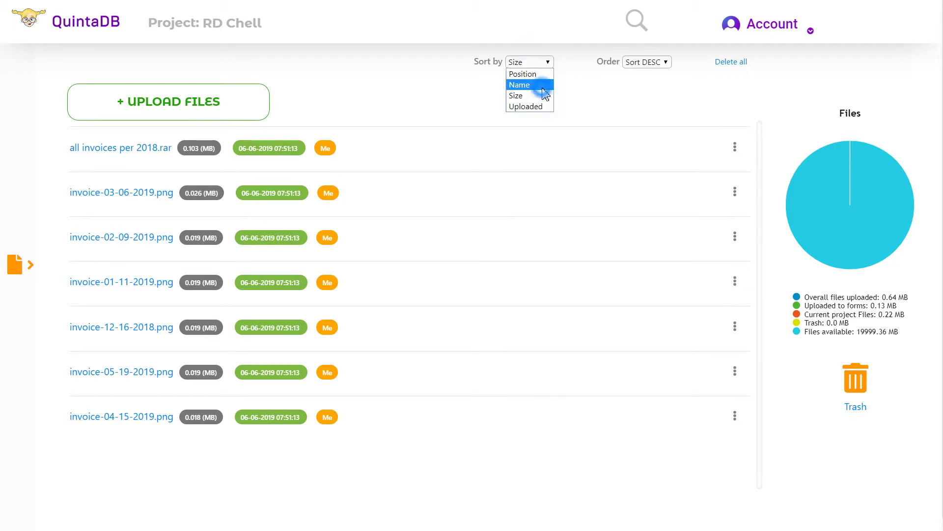
{"action": "left_click", "coordinate": [544, 85]}
- Set ascending sort order, then request deleting all project files
{"action": "left_click", "coordinate": [647, 63]}
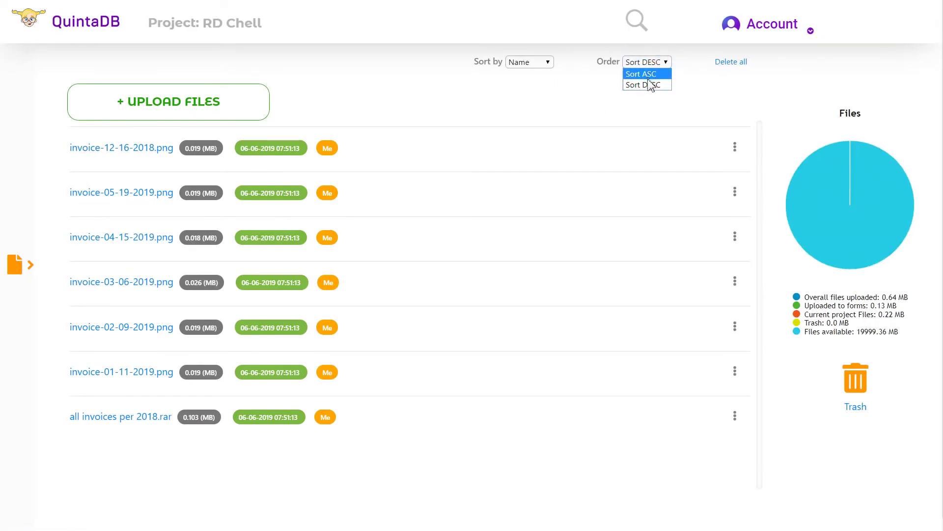
{"action": "left_click", "coordinate": [647, 74]}
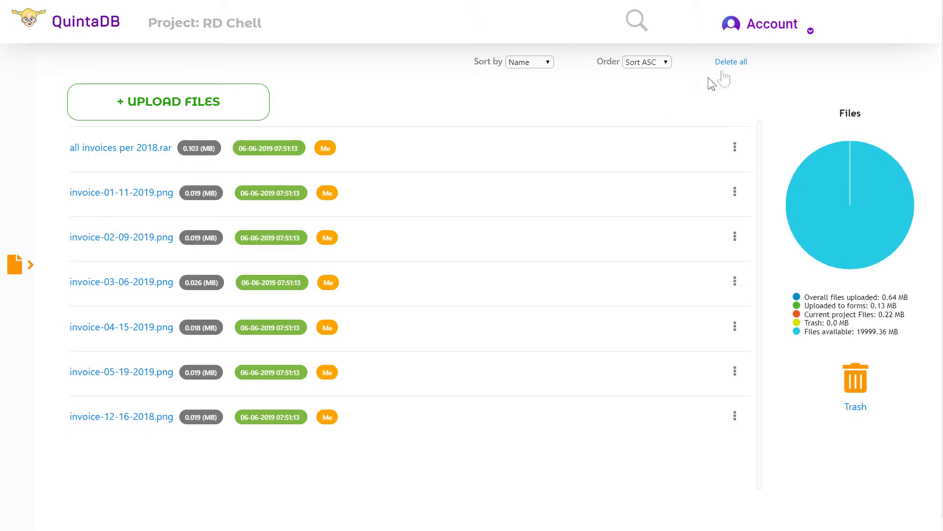
{"action": "left_click", "coordinate": [742, 63]}
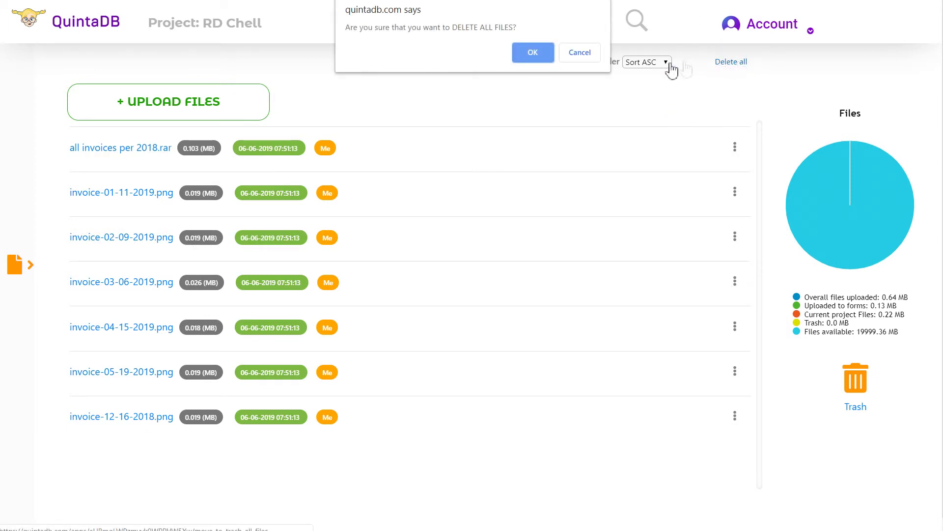
- Confirm deleting all files, view them in the trash and restore every file
{"action": "left_click", "coordinate": [533, 52]}
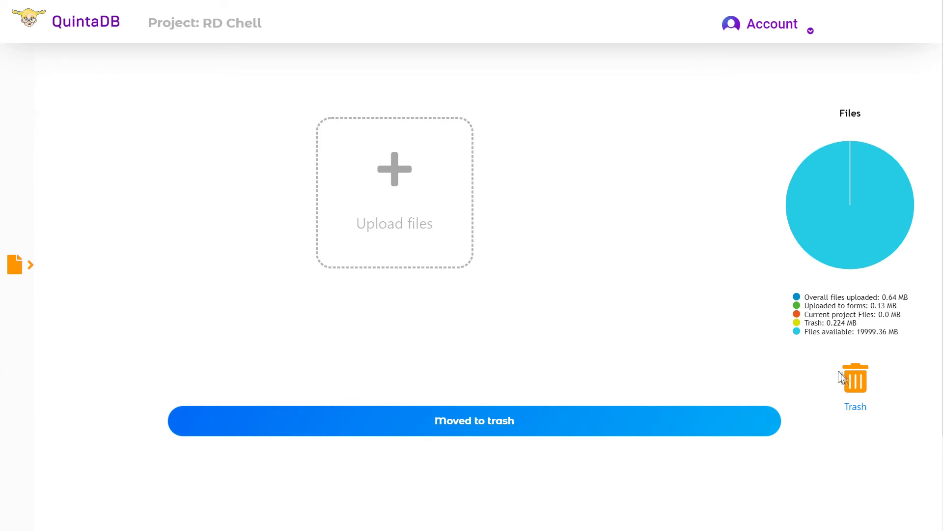
{"action": "left_click", "coordinate": [855, 380]}
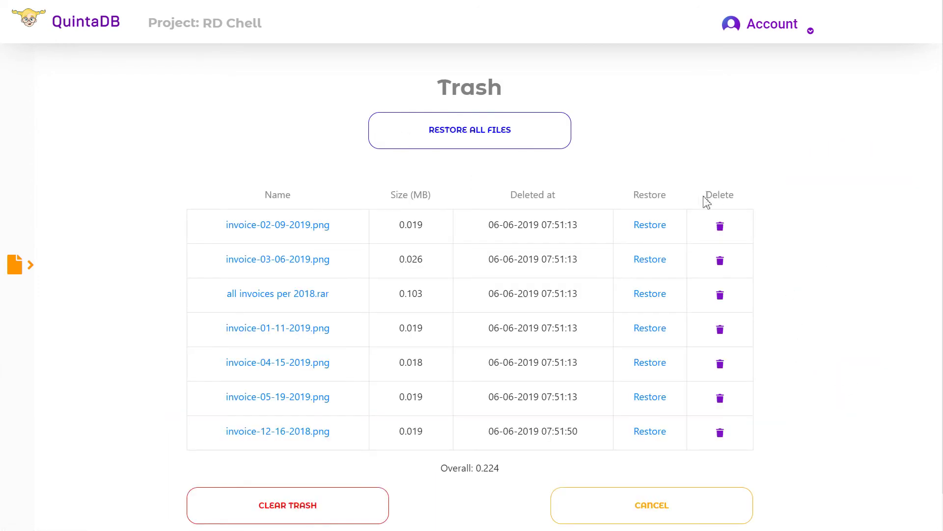
{"action": "left_click", "coordinate": [482, 138]}
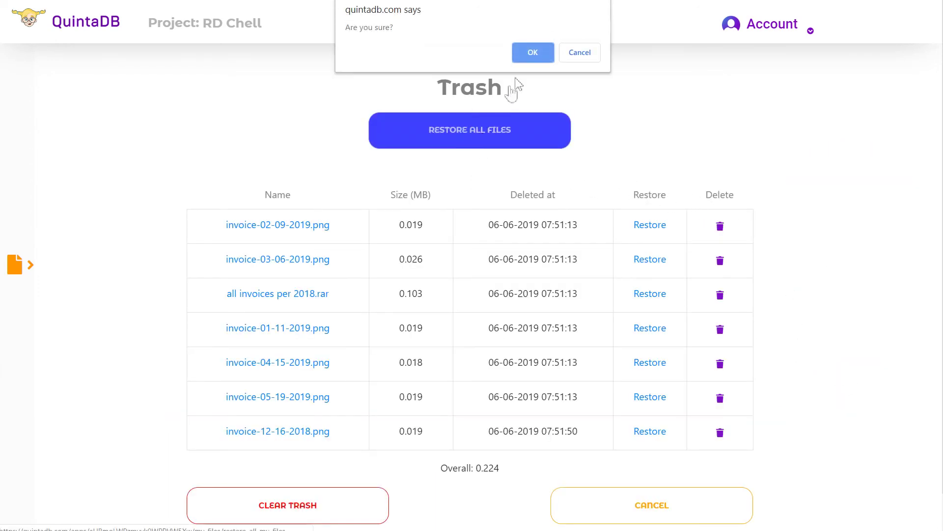